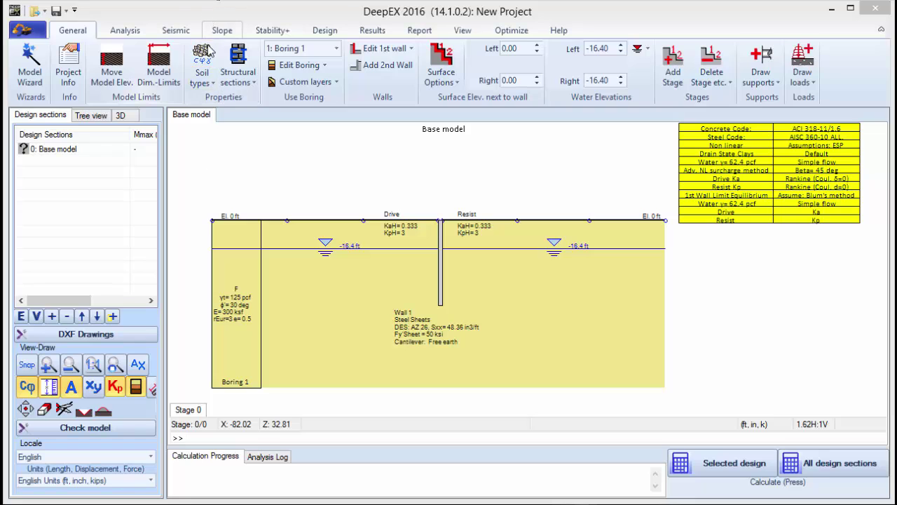
Add New-Soil-8 in the Soil Types dialog as sand with 120 pcf weights and 30° friction.
click(207, 56)
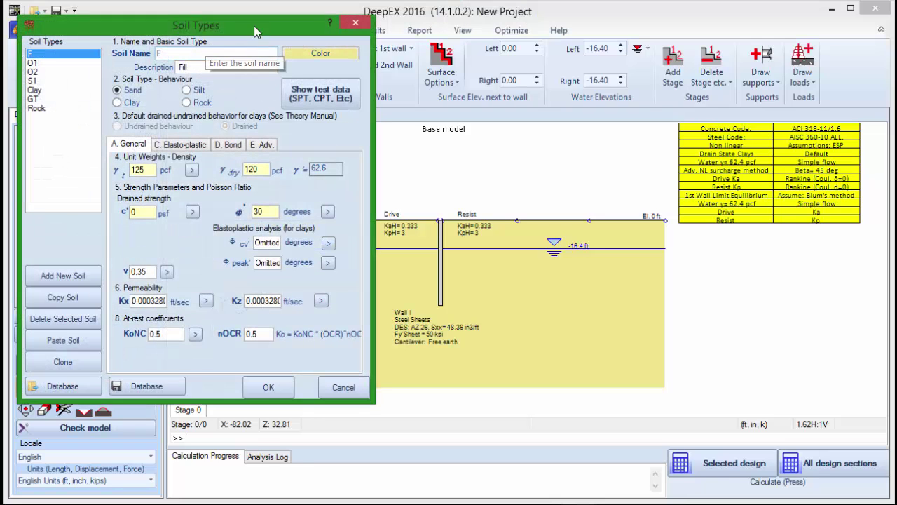
drag(268, 28, 305, 43)
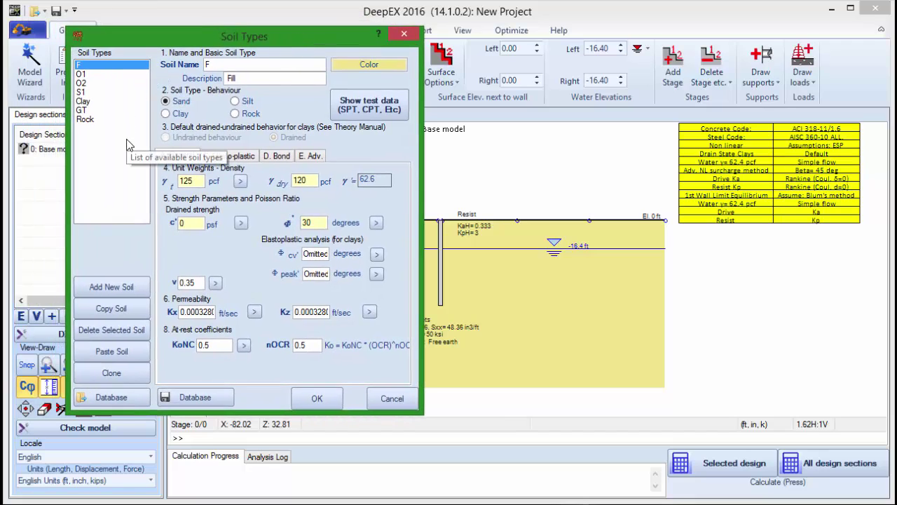
click(128, 287)
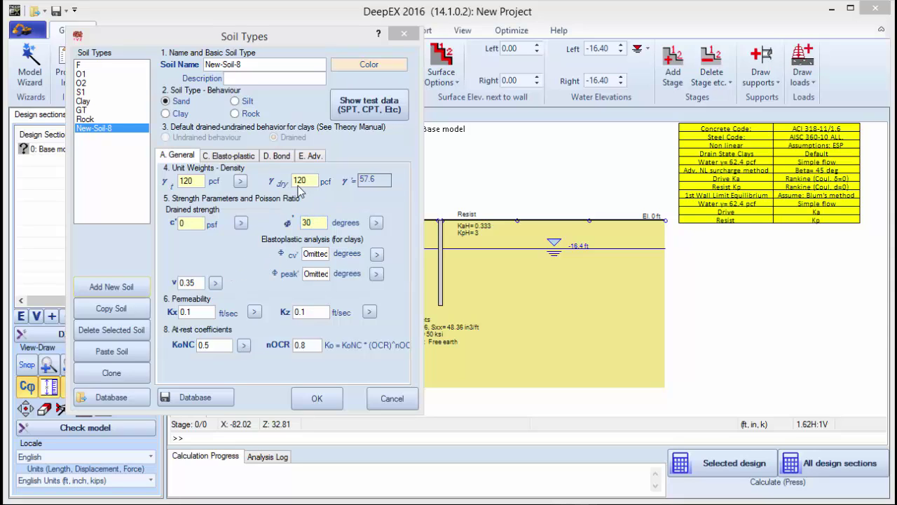
click(241, 183)
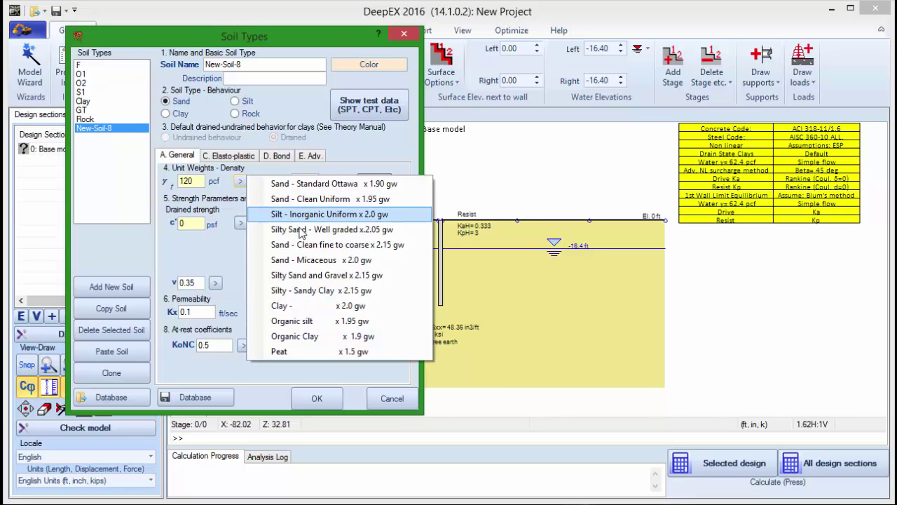
click(197, 251)
click(224, 157)
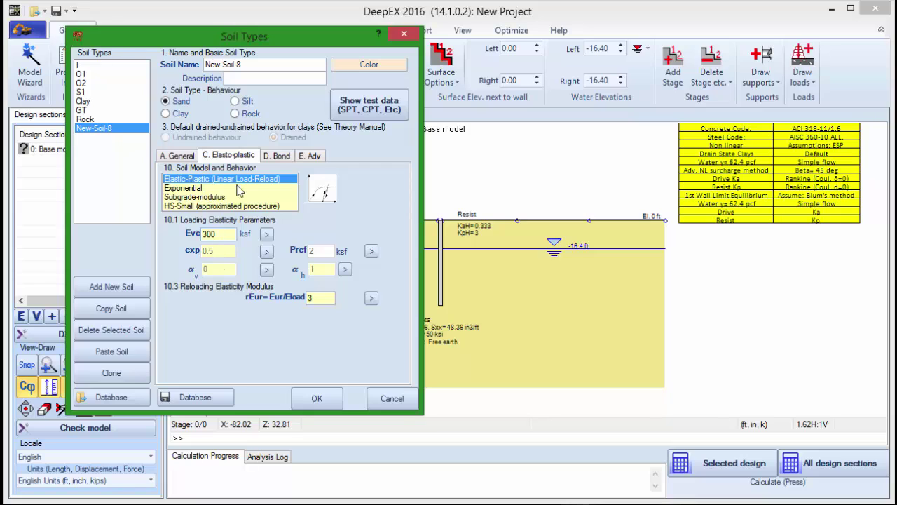
click(273, 157)
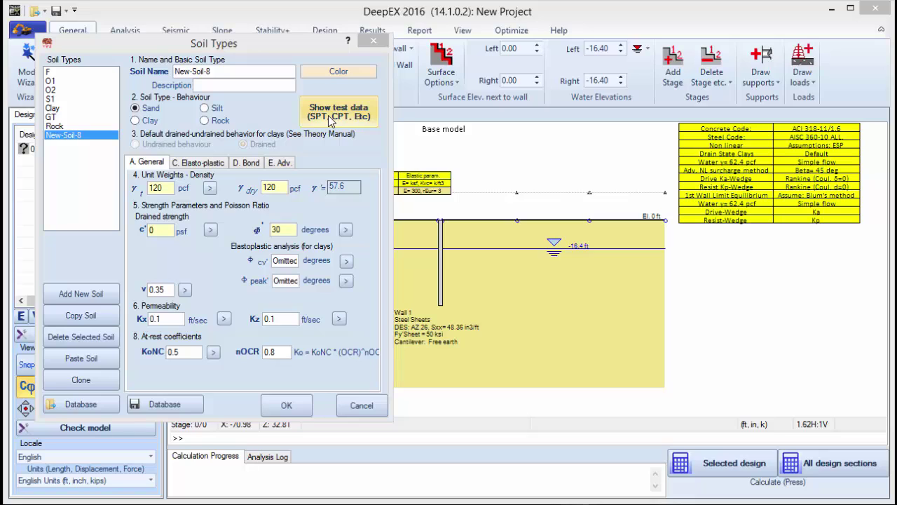
Derive the new soil's unit weight and friction angle from an SPT blow count, then close Soil Types.
click(328, 115)
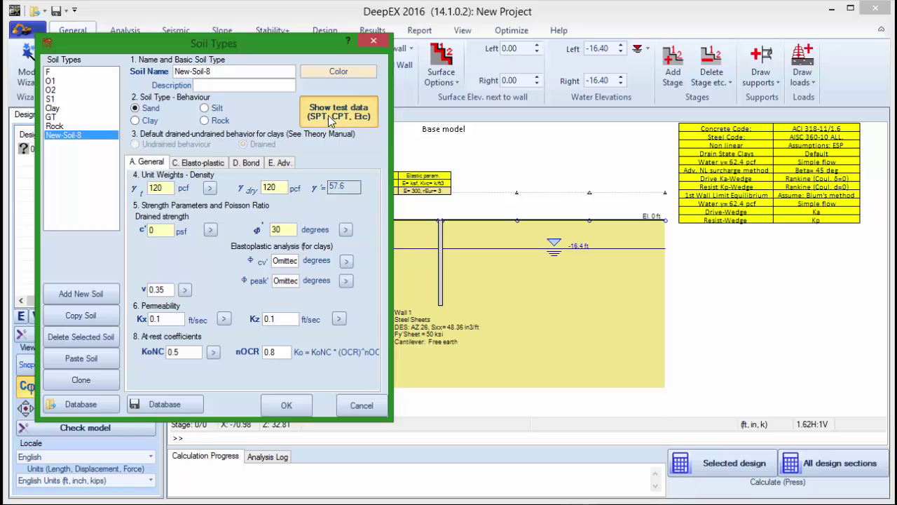
click(449, 70)
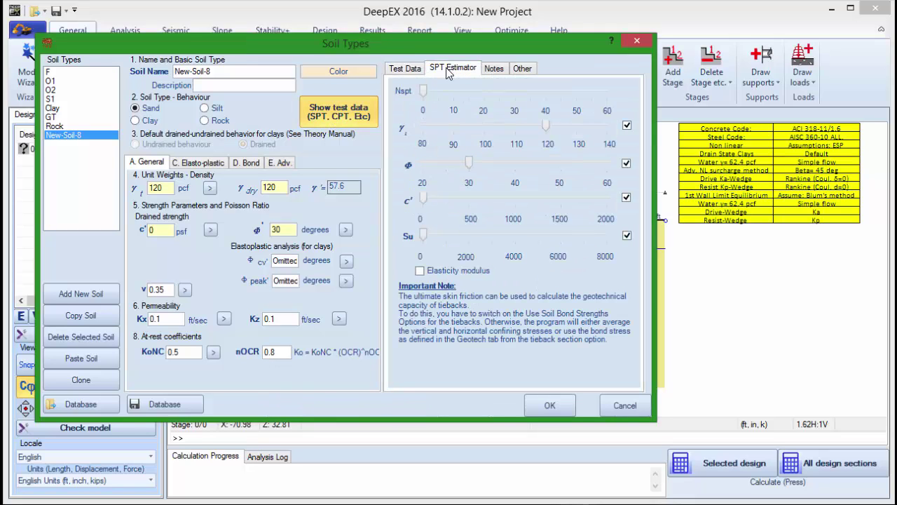
drag(423, 91, 480, 92)
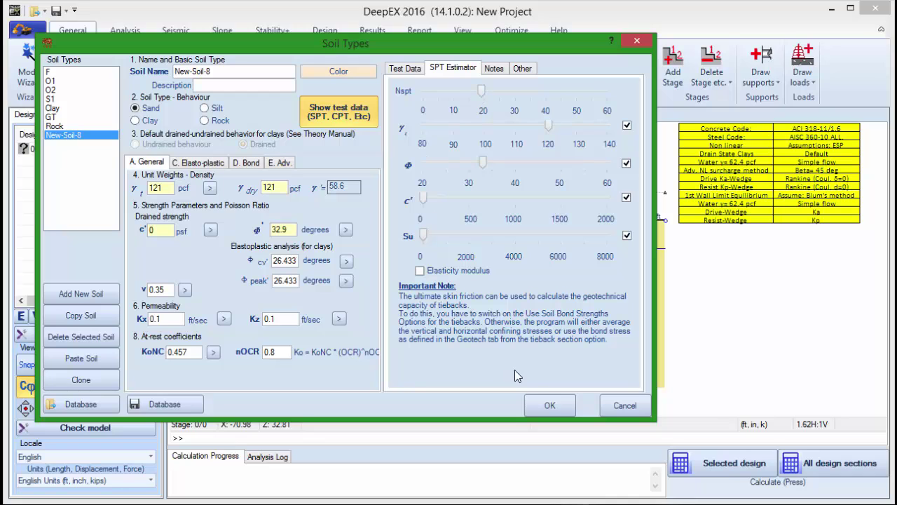
click(548, 405)
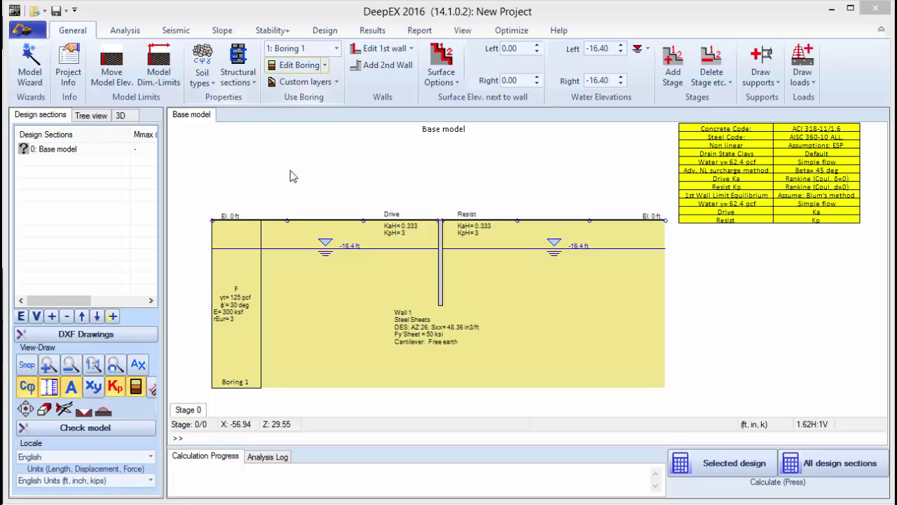
Add a Boring 1 layer with top at -10 ft assigned to soil S1.
click(311, 67)
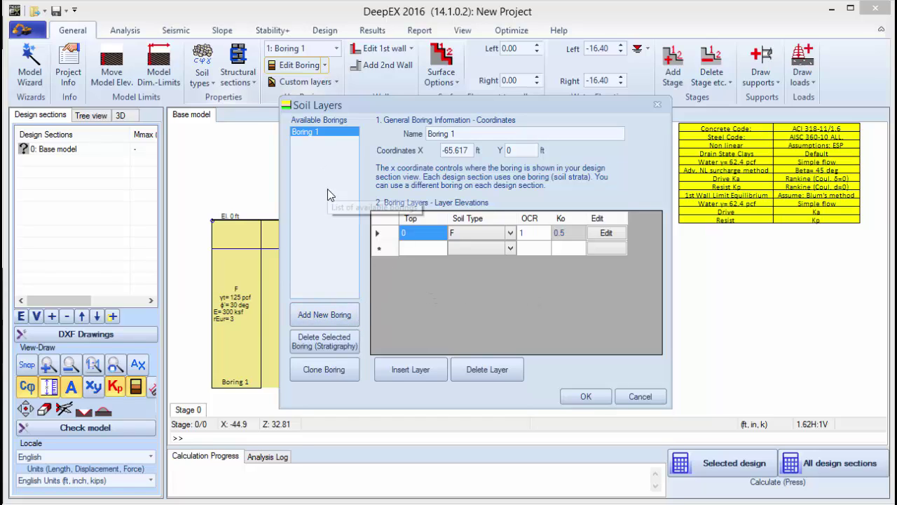
click(421, 249)
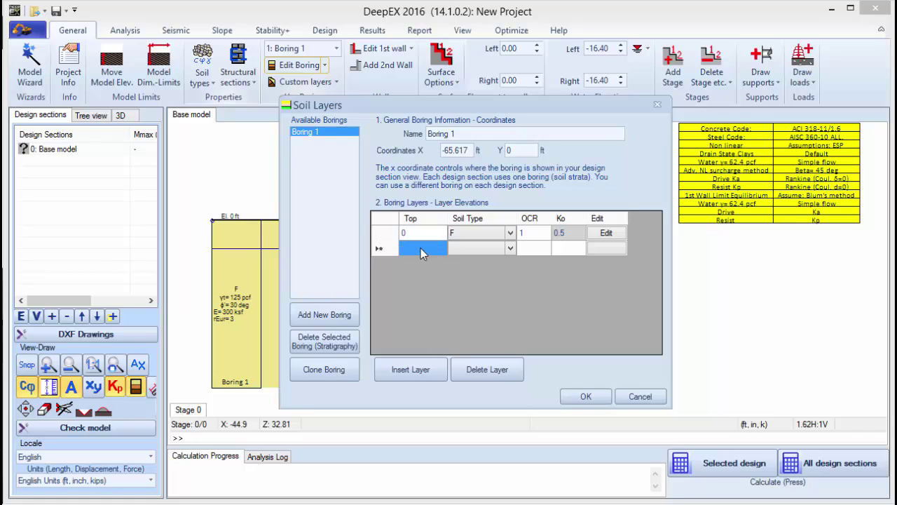
text(-10)
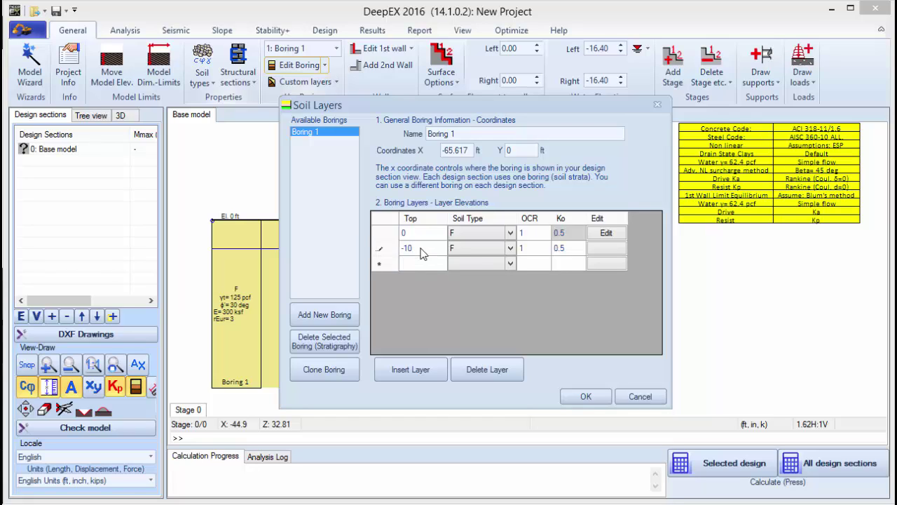
click(509, 247)
click(509, 248)
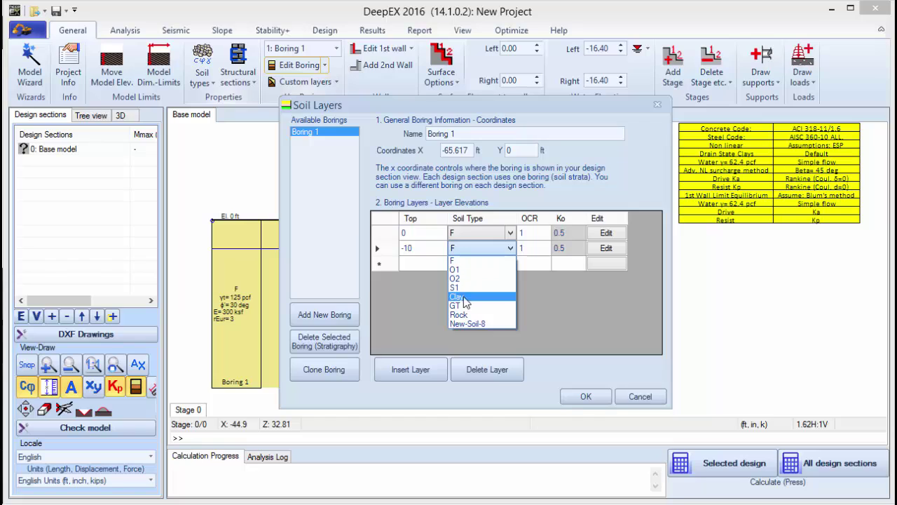
click(458, 287)
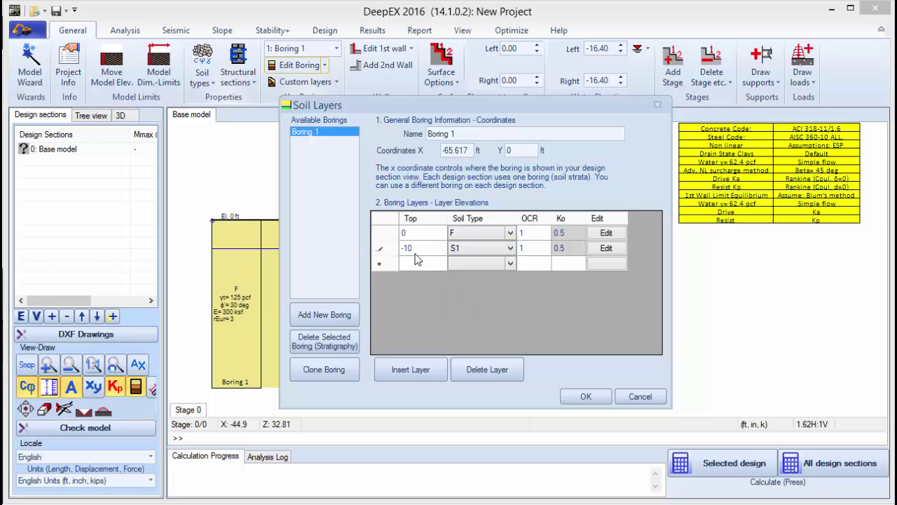
Add a GT layer with top at -20 ft and apply the boring layers.
click(414, 261)
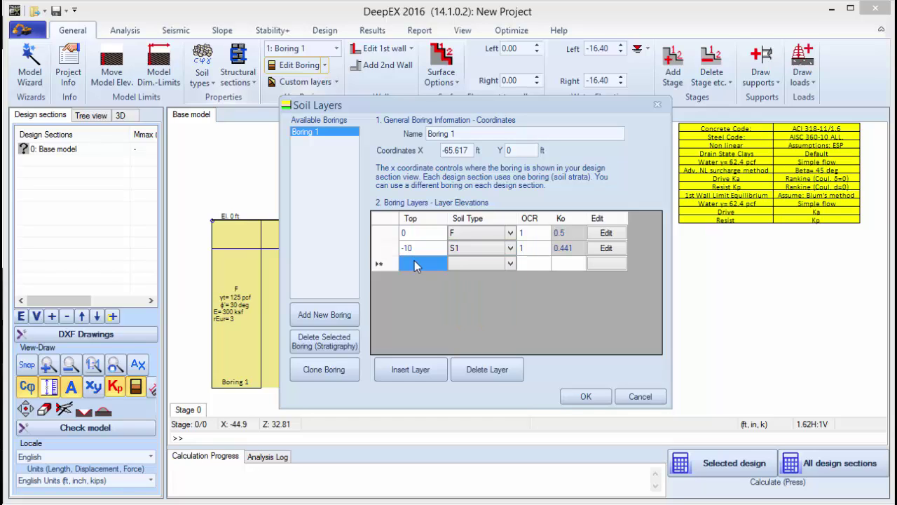
text(-20)
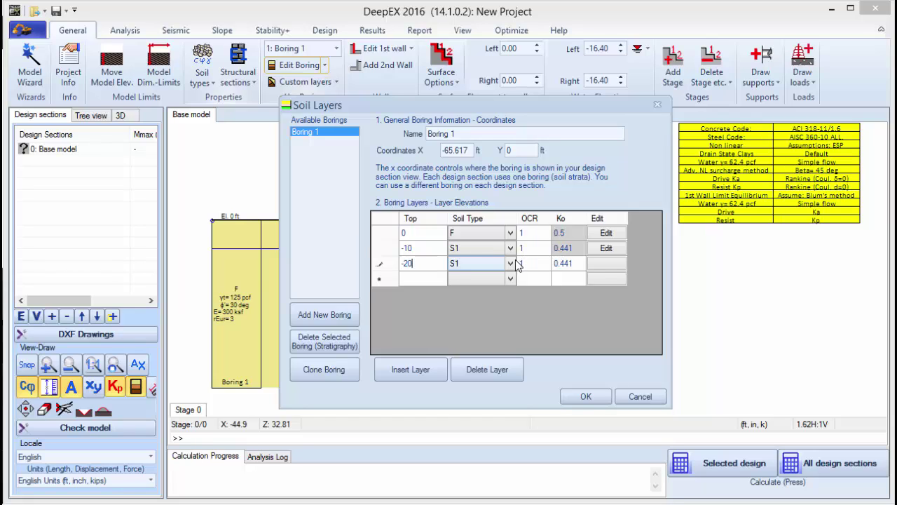
click(518, 263)
click(511, 263)
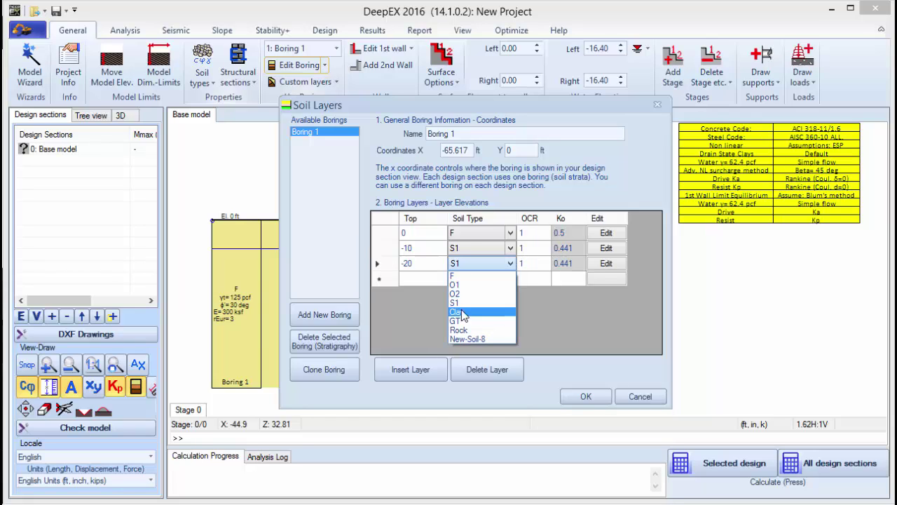
click(460, 321)
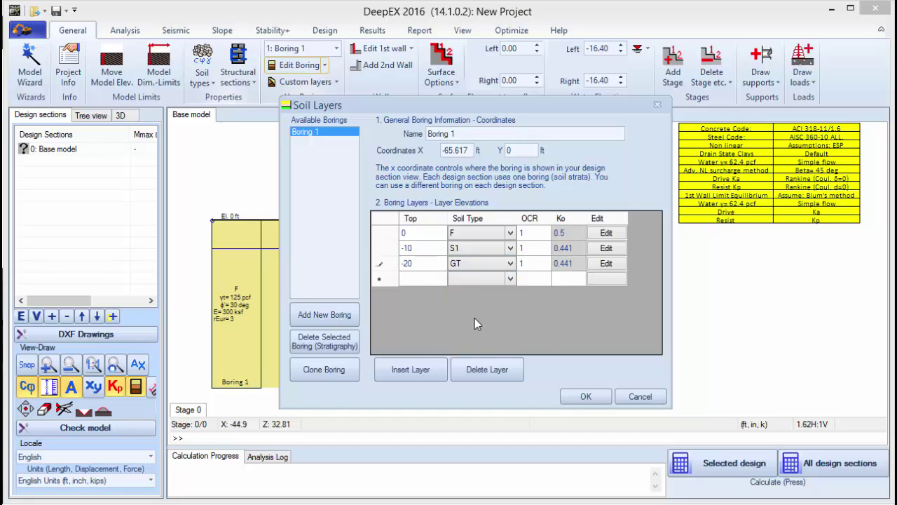
click(590, 396)
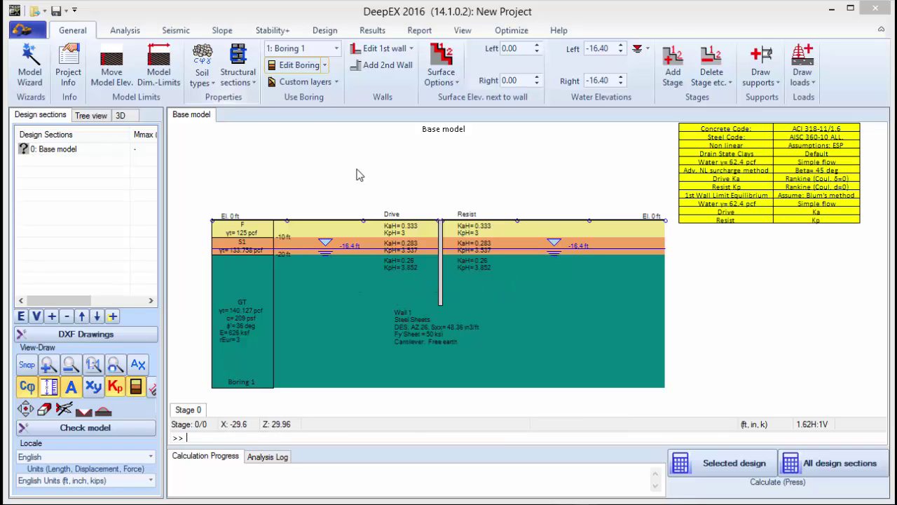
Enable custom layers and reset them from Boring 1's F, S1 and GT layers.
click(336, 82)
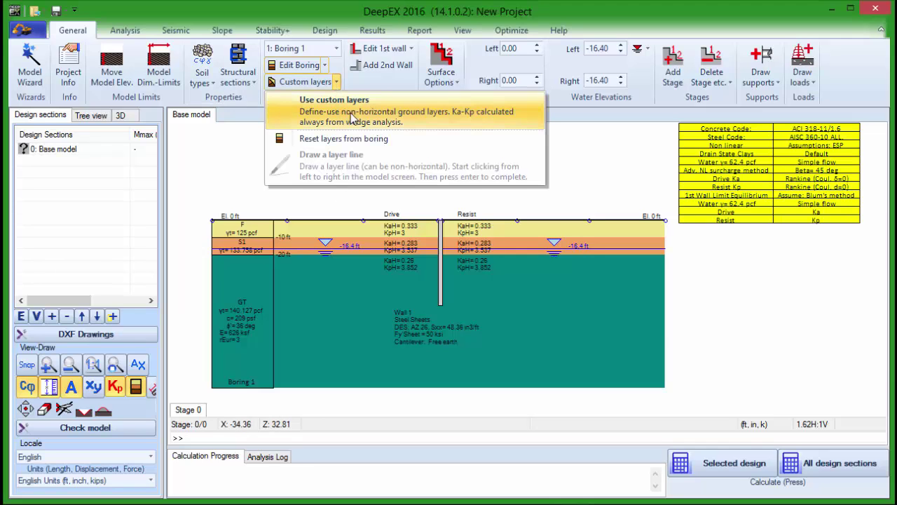
click(419, 114)
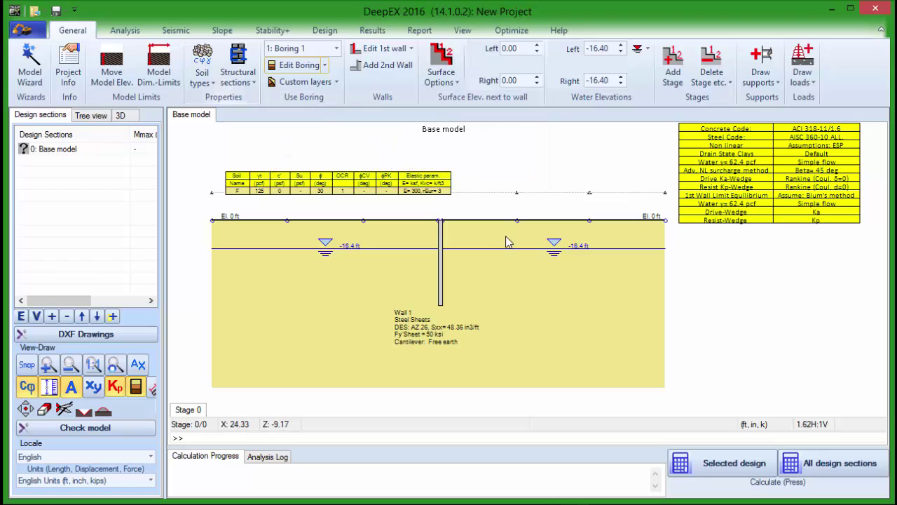
click(337, 82)
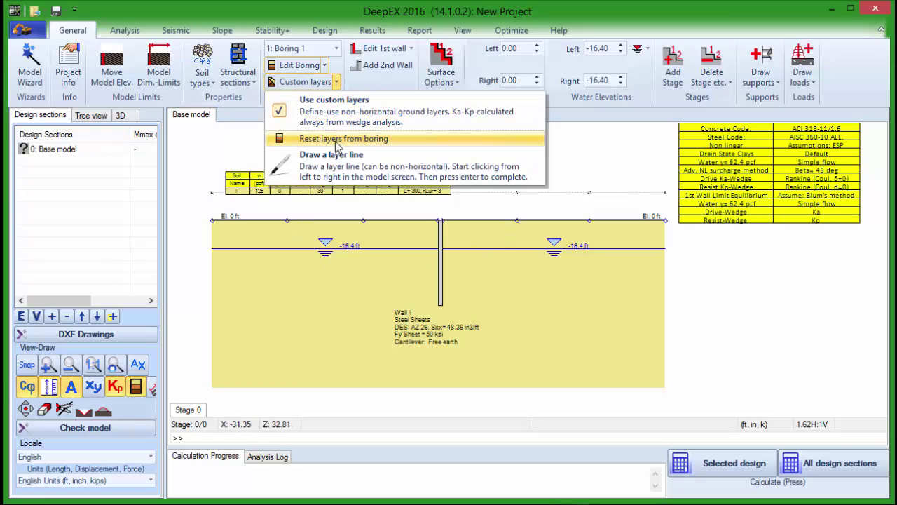
click(371, 139)
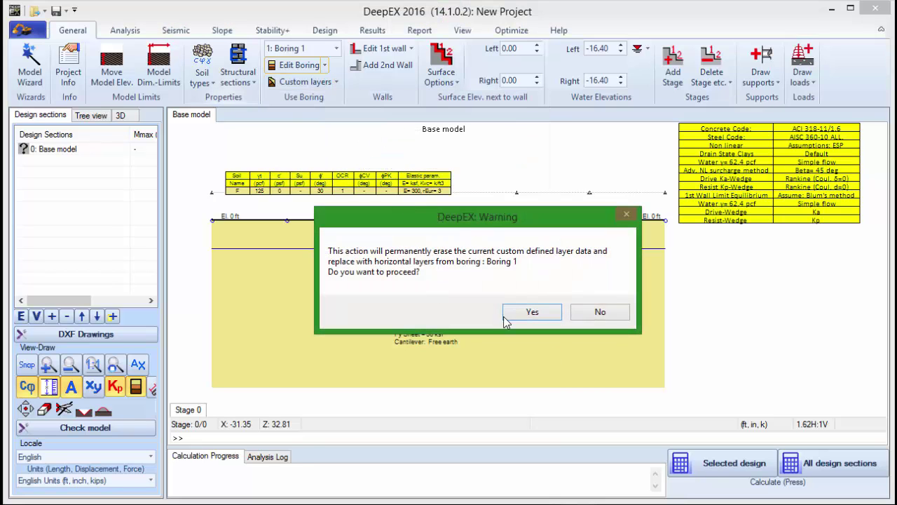
click(537, 313)
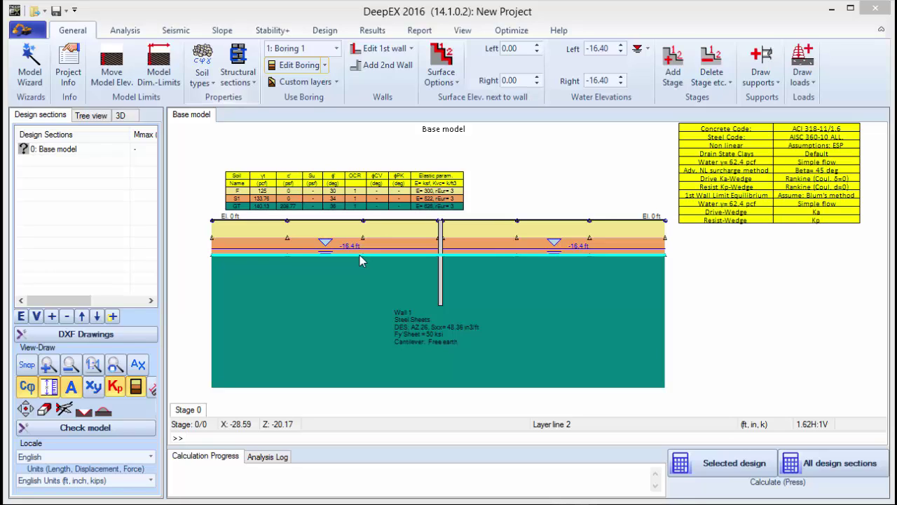
Raise the GT line's PT2 at X -27.329 to Z -15 and redraw the model.
double_click(359, 255)
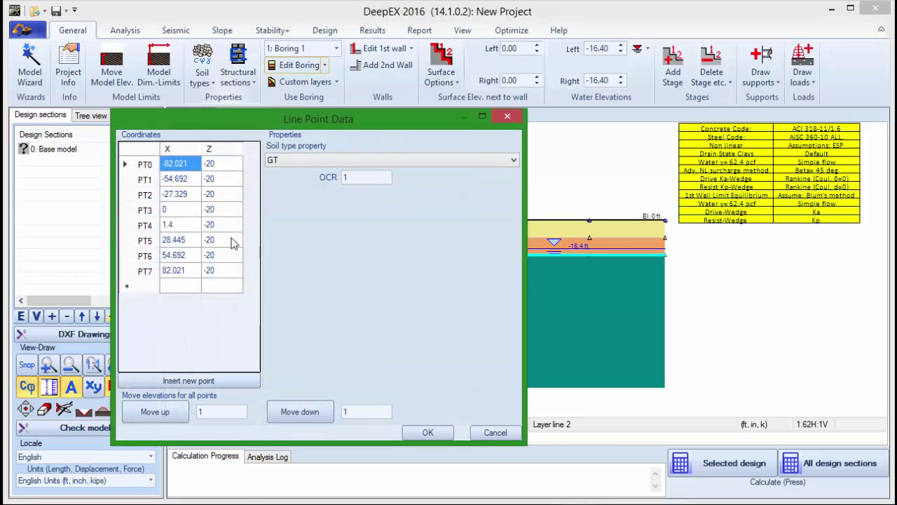
click(215, 196)
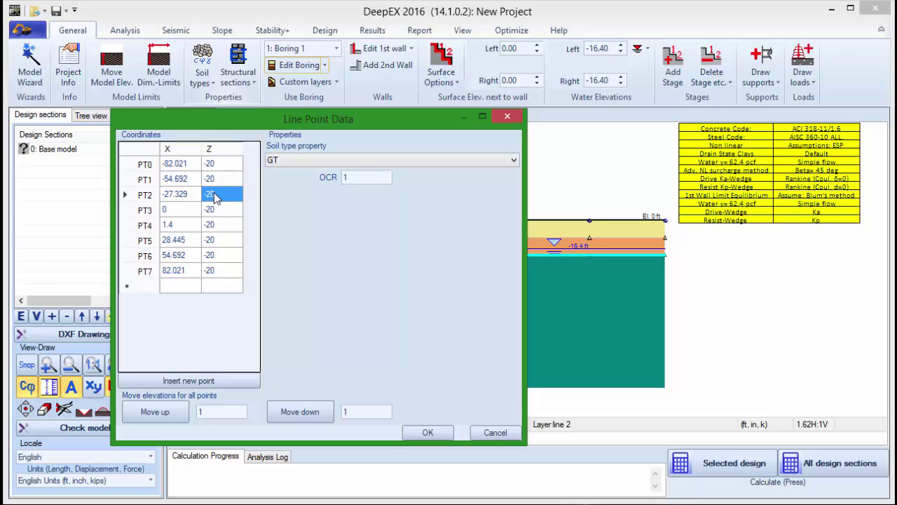
text(-15)
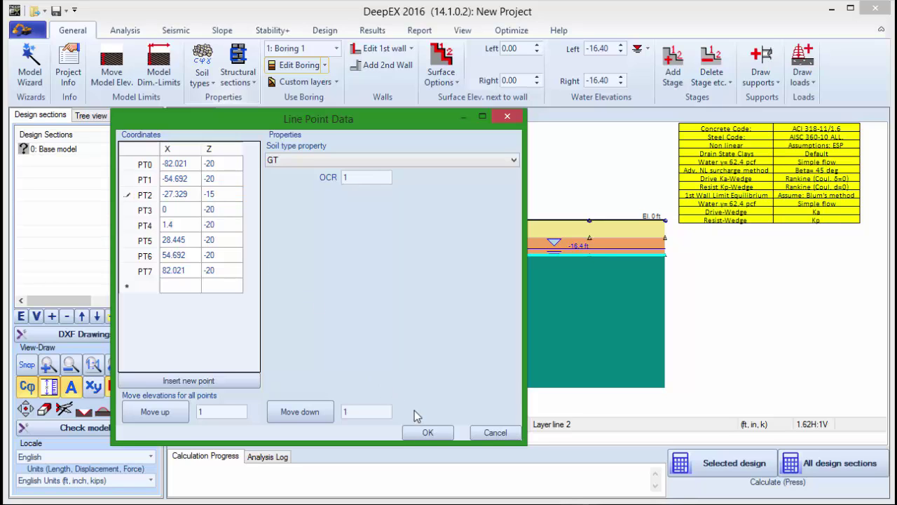
click(429, 432)
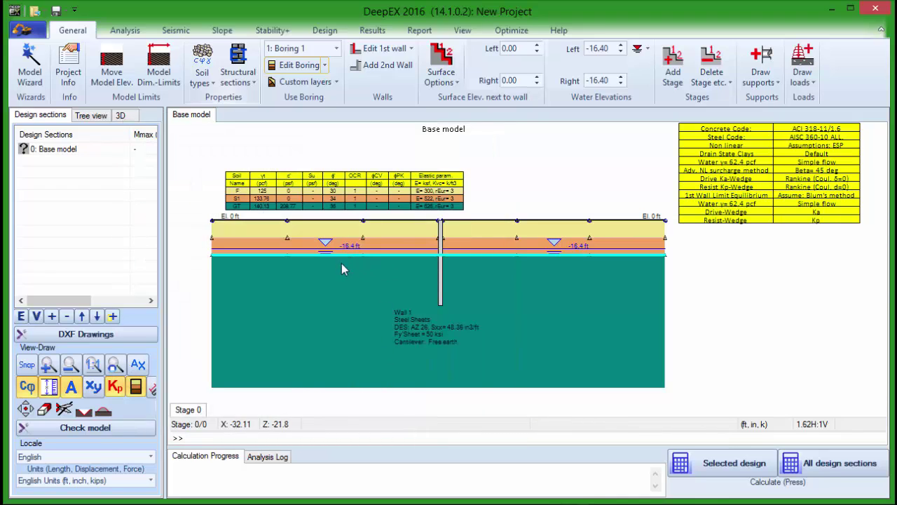
click(354, 261)
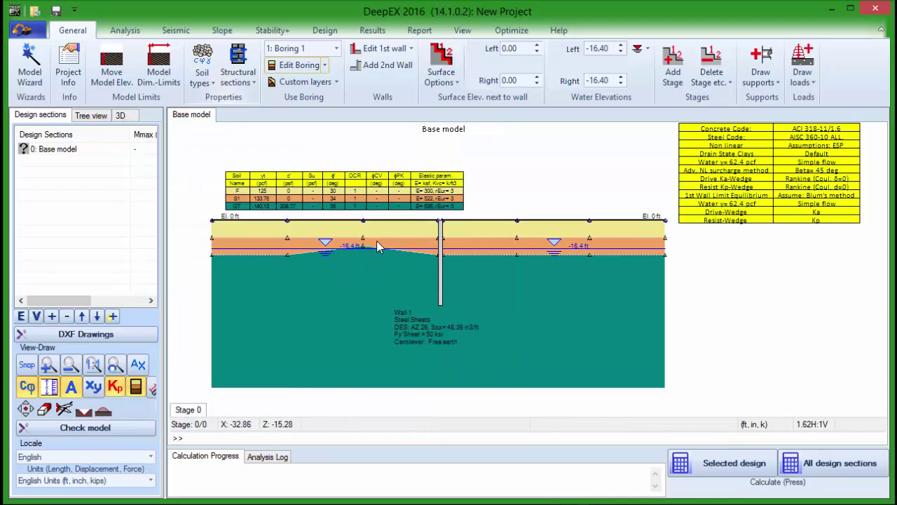